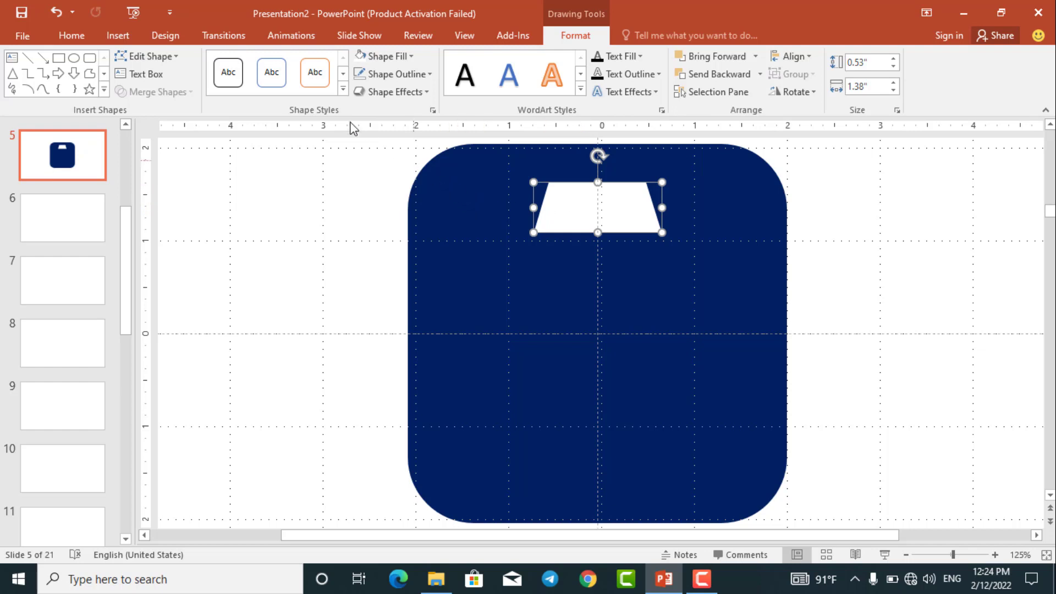
- Draw a freeform neck shape with notched upper sides, about 0.97" wide and 0.78" high, just below the white trapezoid
left_click(72, 38)
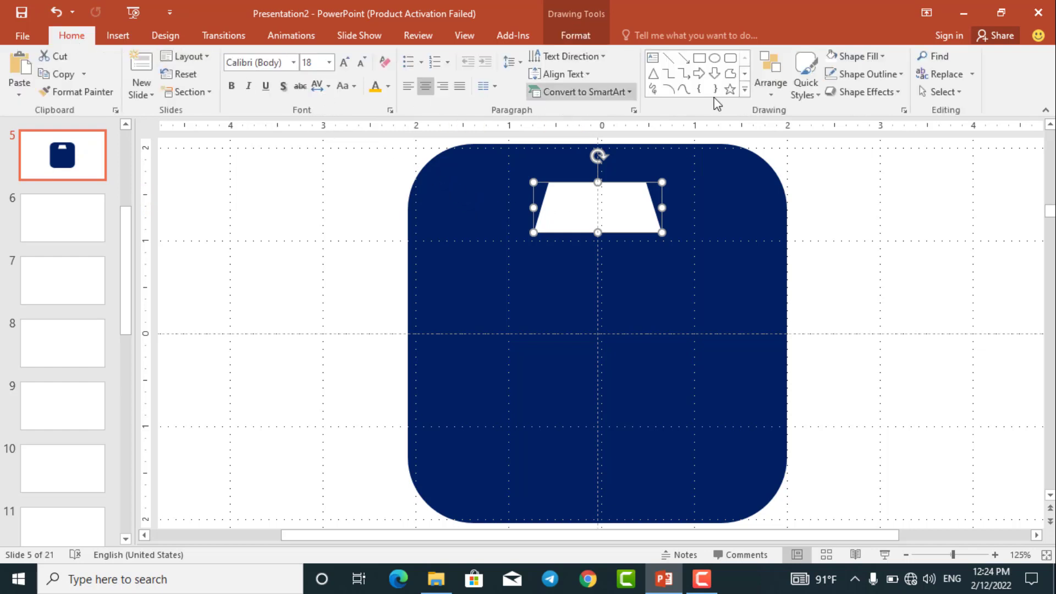
left_click(731, 74)
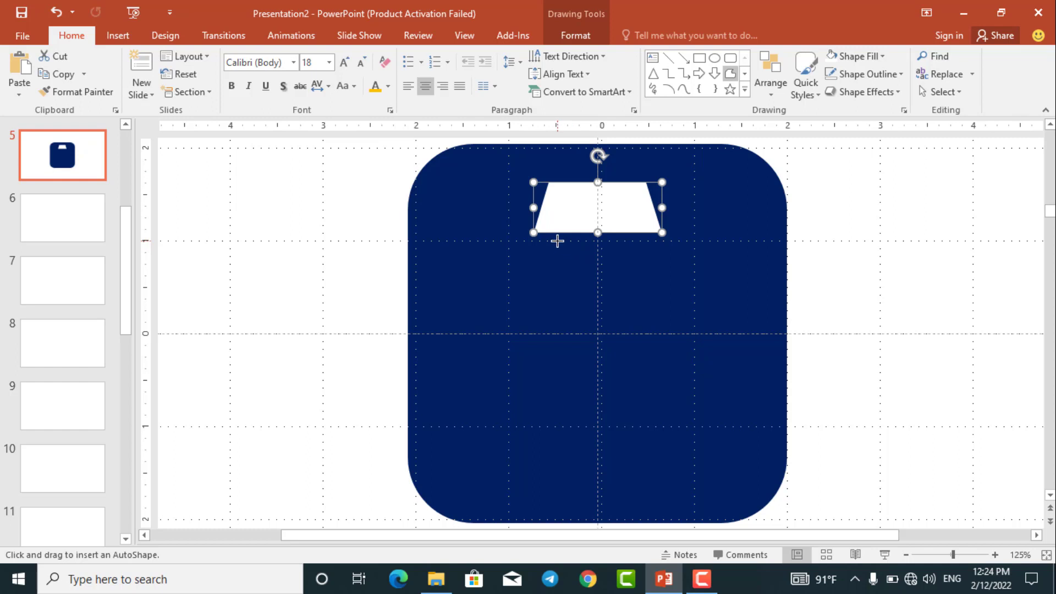
mouse_move(557, 241)
left_mouse_down()
mouse_move(622, 243)
mouse_move(631, 264)
left_mouse_up()
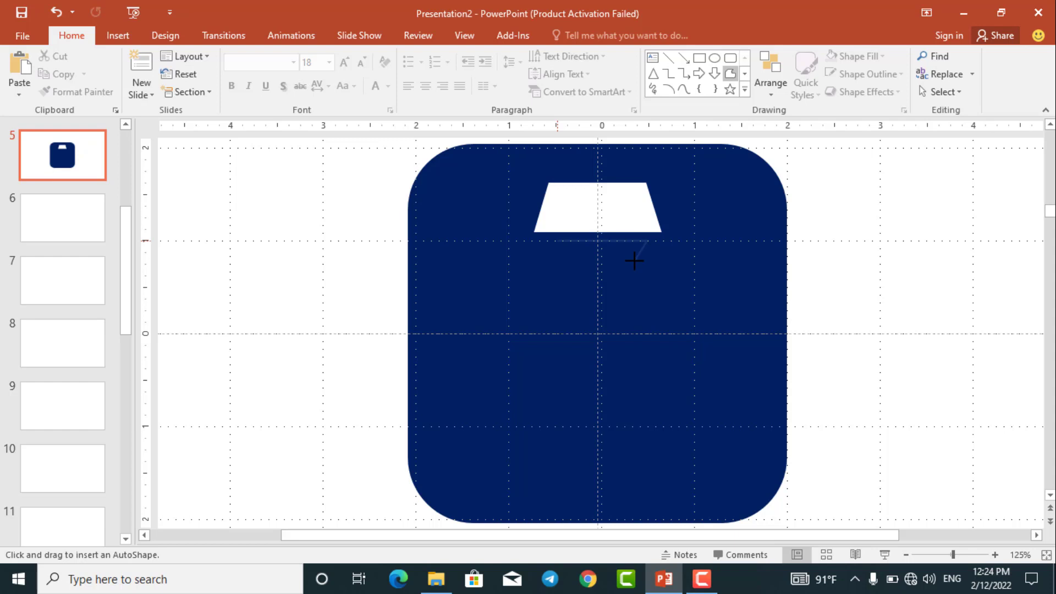
left_click_drag(635, 257, 635, 303)
left_click_drag(640, 312, 563, 311)
mouse_move(560, 310)
left_mouse_down()
mouse_move(574, 277)
mouse_move(556, 242)
mouse_move(576, 261)
left_mouse_up()
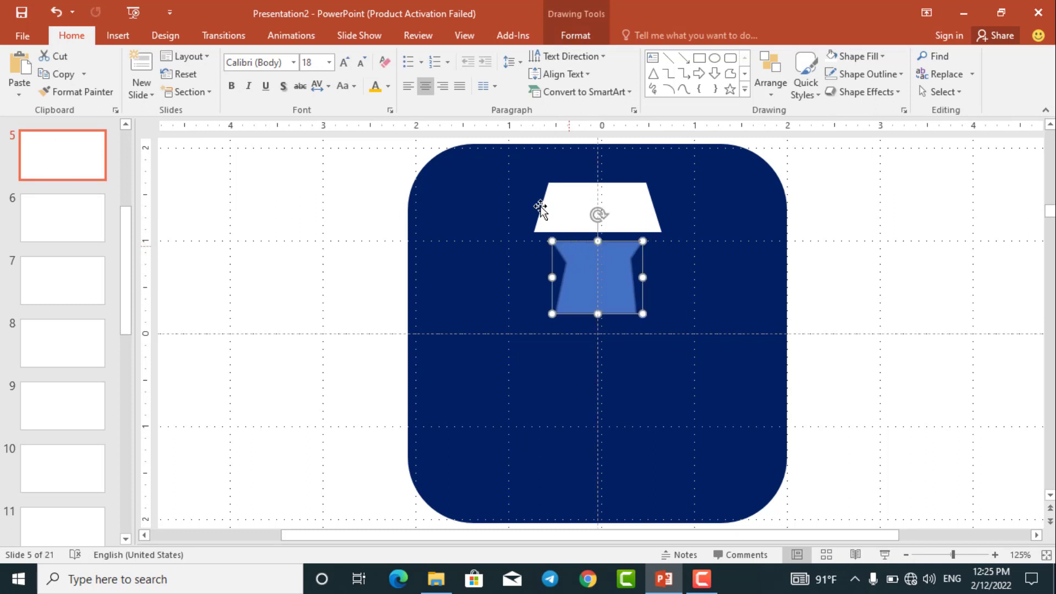
- Fill the new neck shape below the trapezoid with white
left_click(576, 35)
left_click(361, 56)
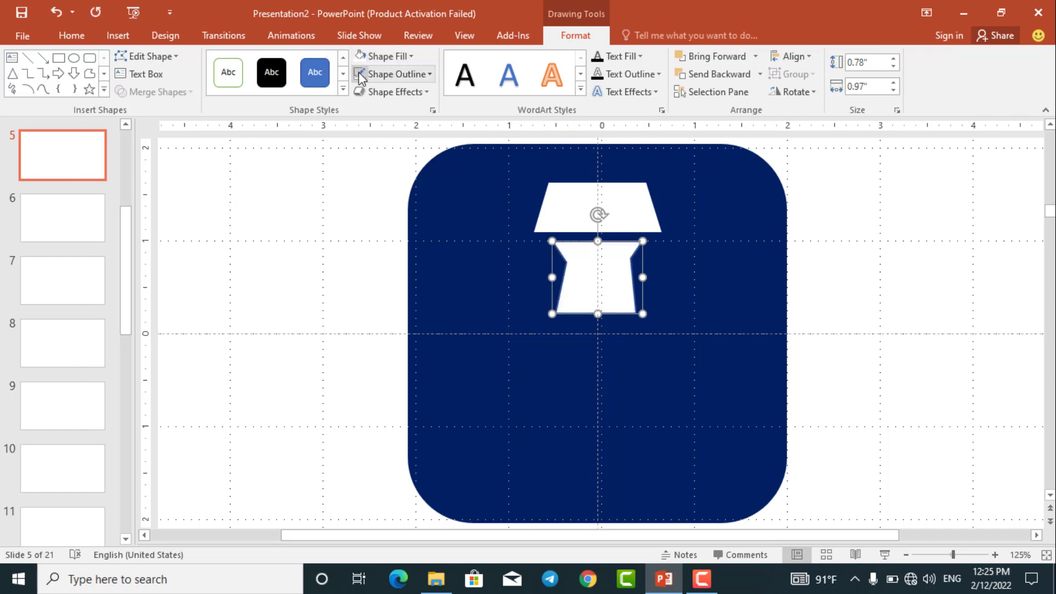
left_click(342, 198)
left_click(622, 285)
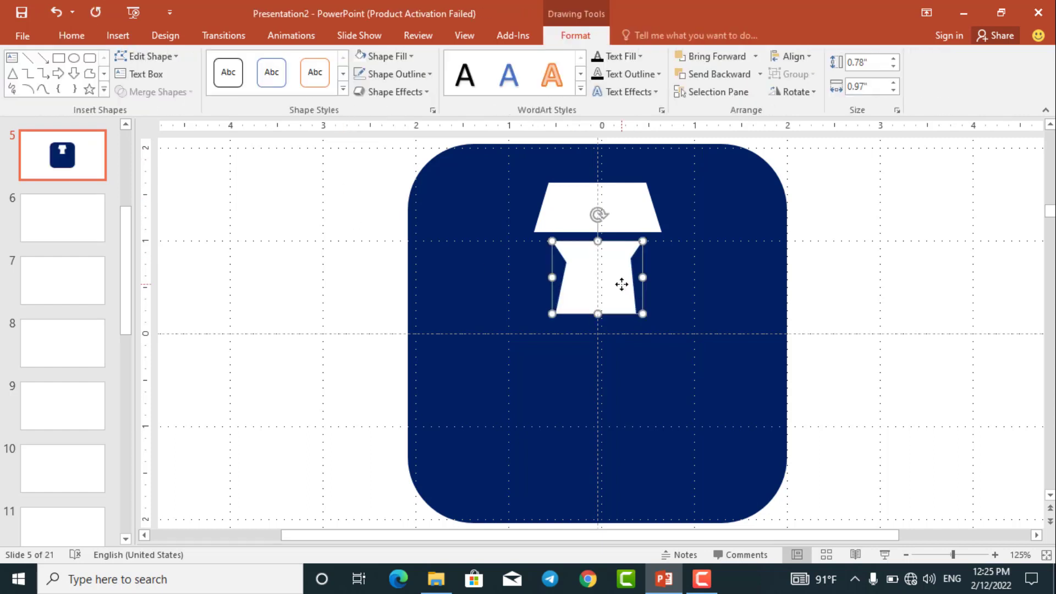
left_click(842, 309)
- Edit the neck shape's points, moving the right notch vertex slightly inward and down to match the left notch
left_click(622, 297)
left_click_drag(617, 291, 618, 292)
scroll(622, 302, "up", 5, "ctrl")
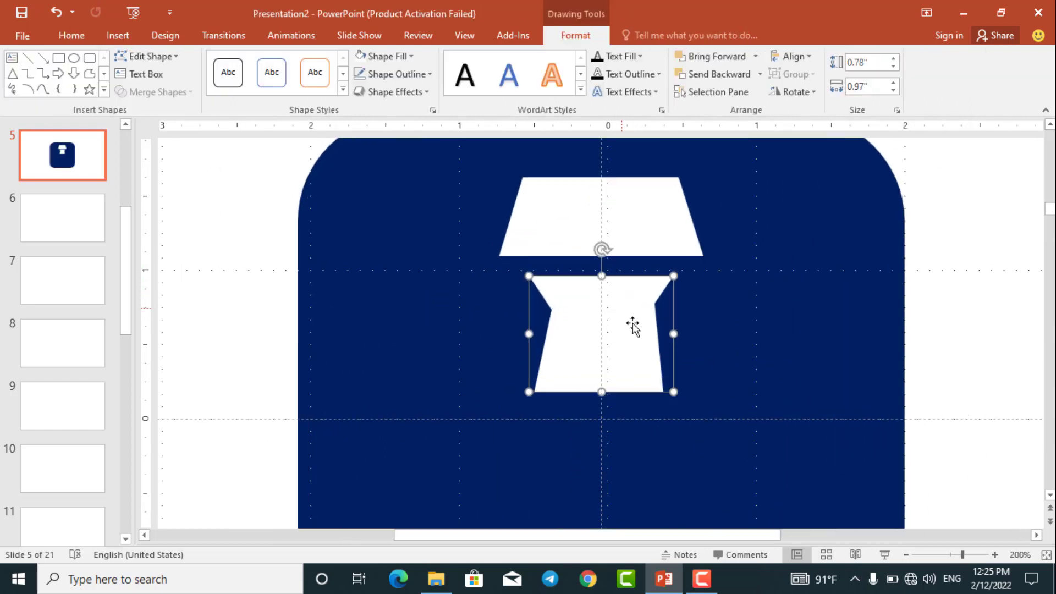
right_click(636, 330)
left_click(668, 165)
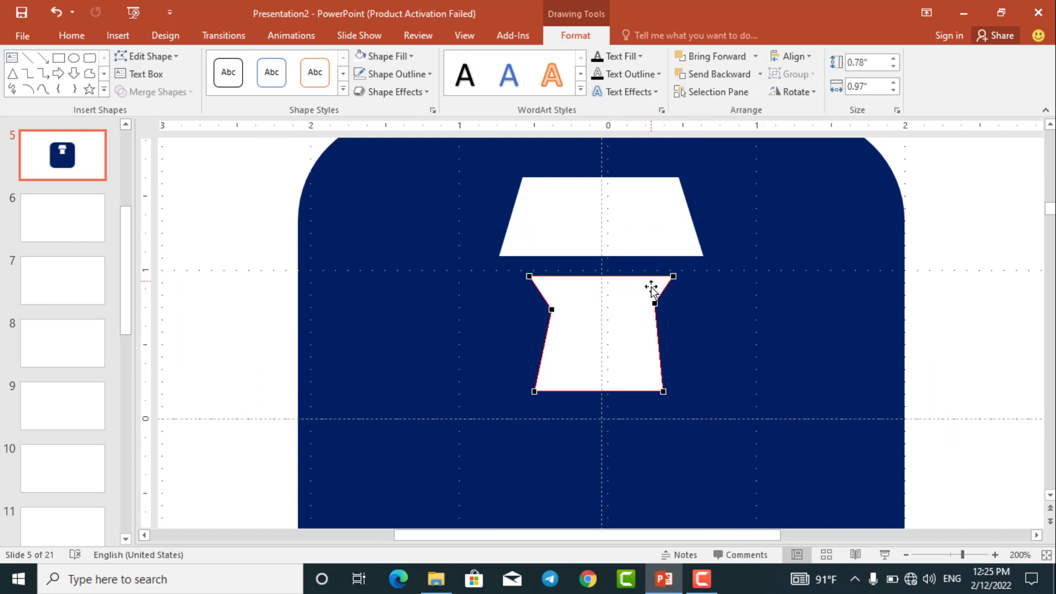
left_click_drag(655, 302, 651, 308)
left_click(938, 310)
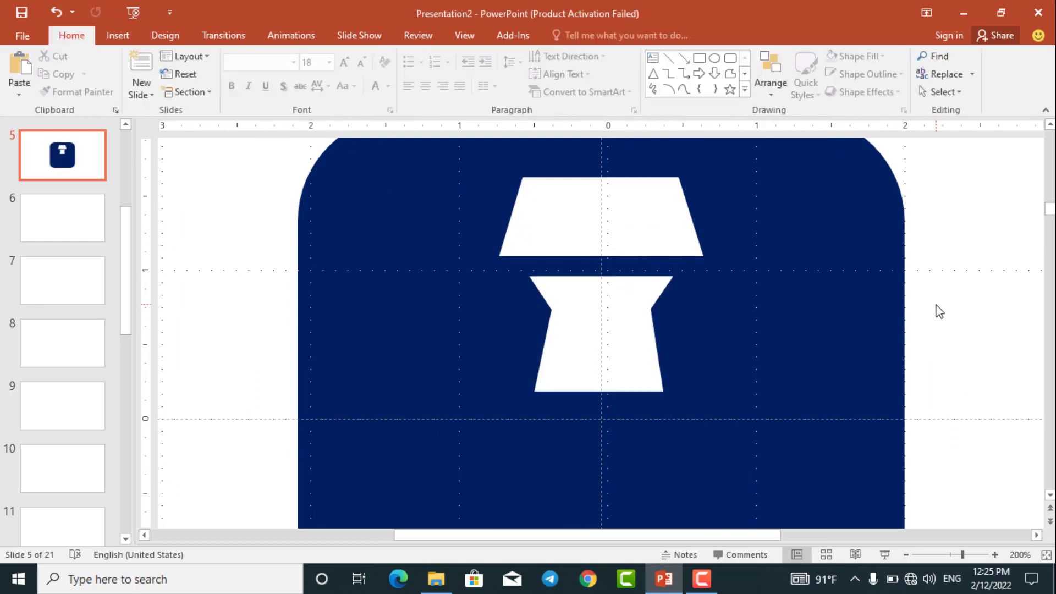
- Draw a bent freeform leg about 1.26" wide and 1.69" high to the lower right of the neck shape
scroll(939, 309, "down", 3, "ctrl")
scroll(670, 297, "down", 1, "ctrl")
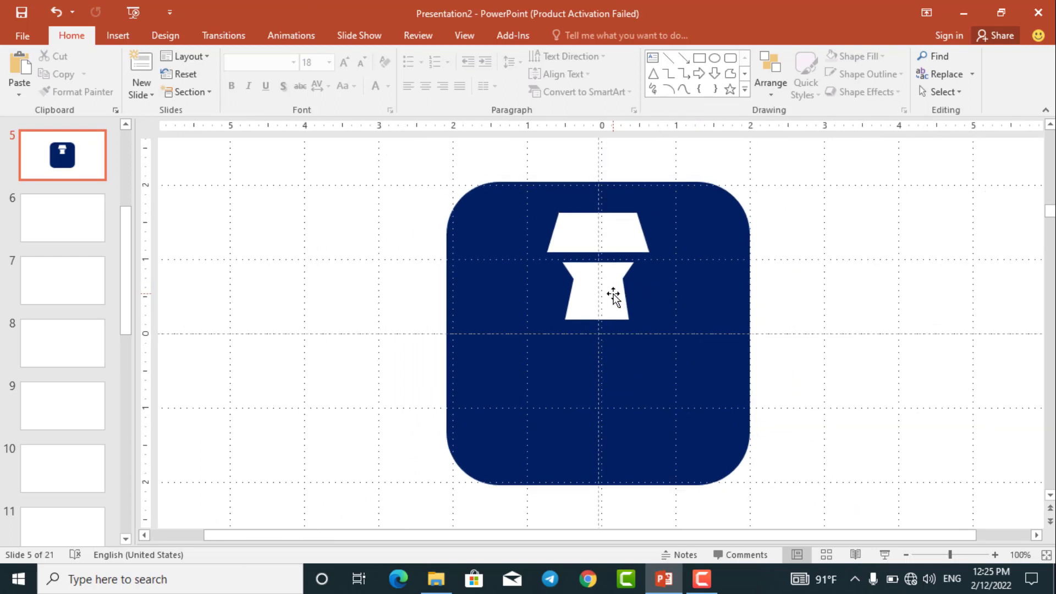
left_click(613, 295)
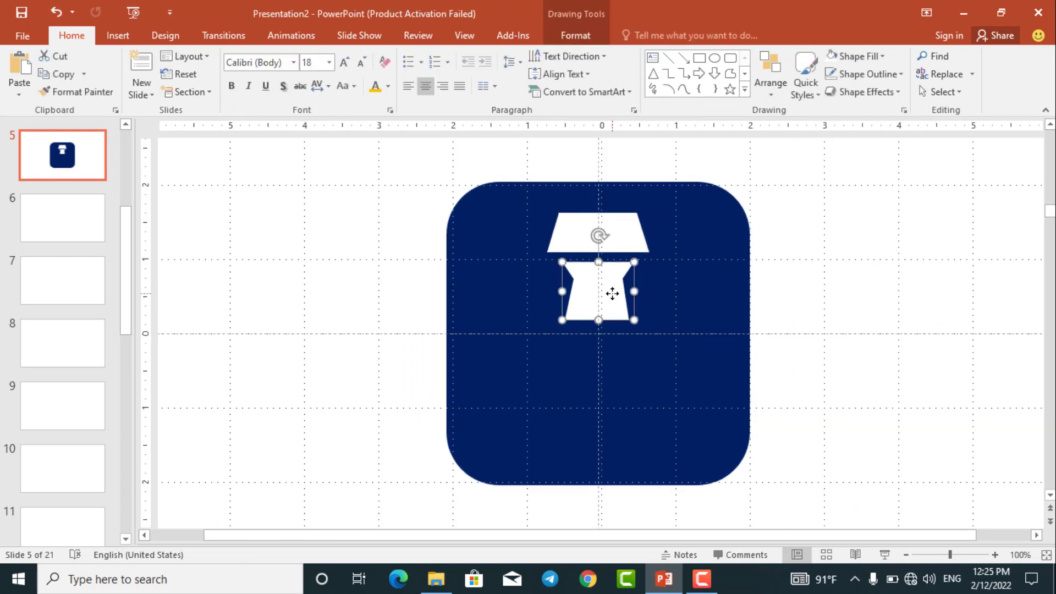
left_click(793, 279)
left_click(731, 75)
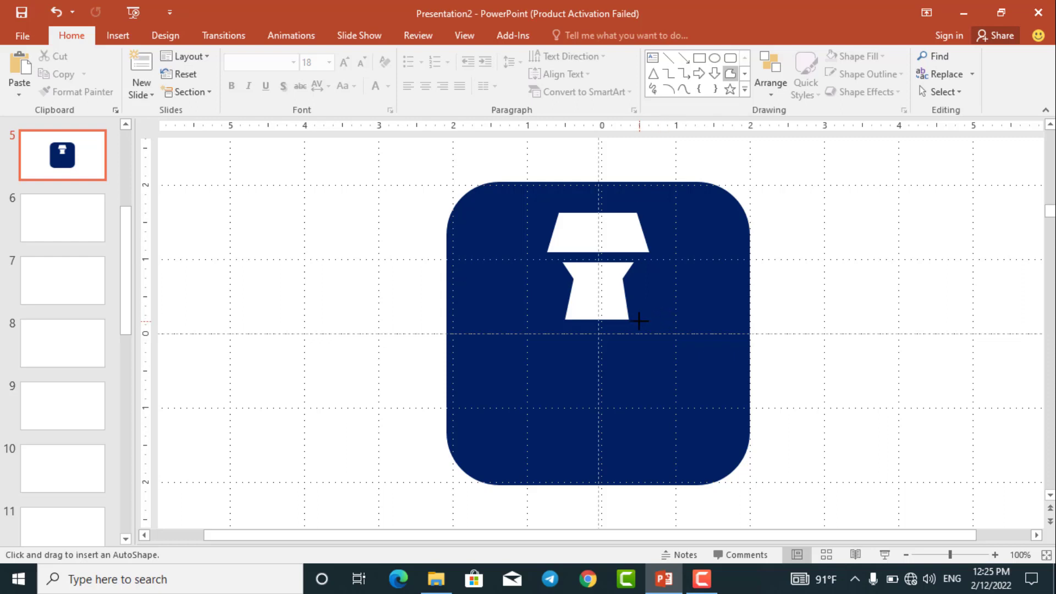
left_click(666, 300)
left_click(711, 335)
double_click(642, 328)
left_click_drag(654, 331, 650, 321)
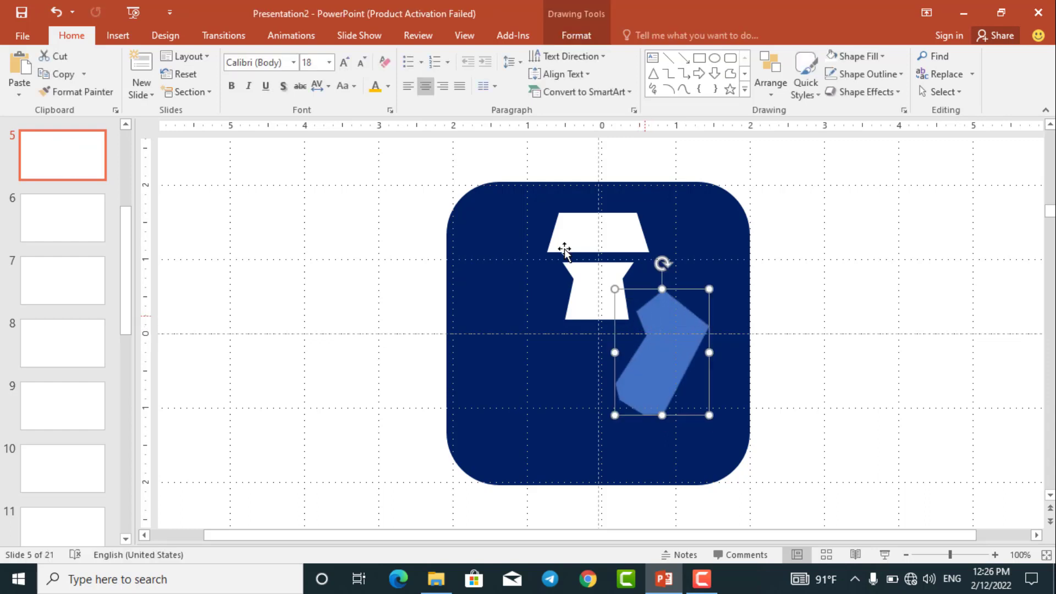
- Fill the bent leg shape with white and make an overlapping duplicate of it
left_click(575, 35)
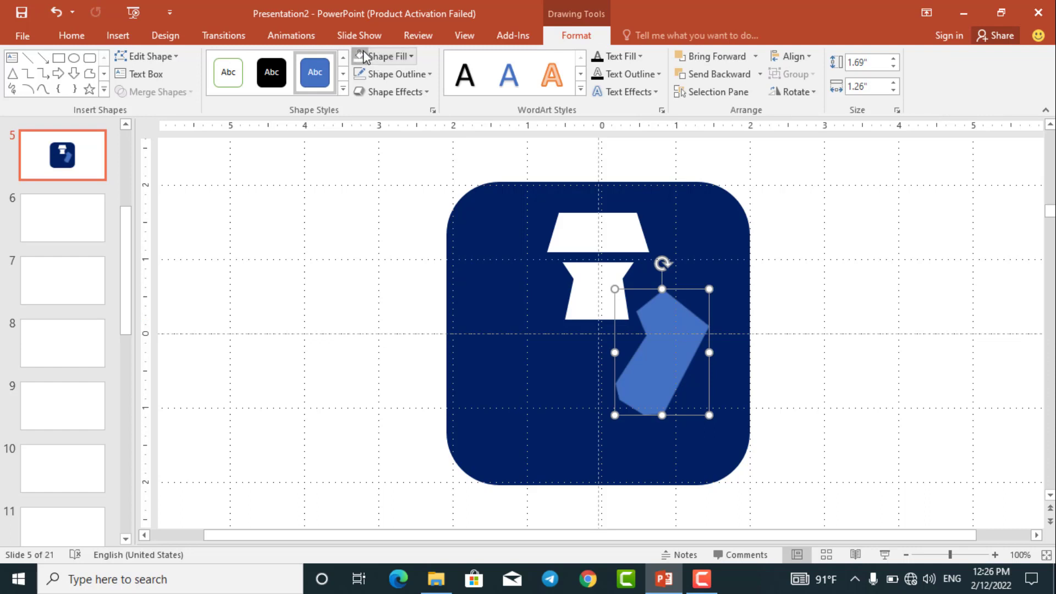
left_click(381, 57)
left_click_drag(646, 360, 678, 355)
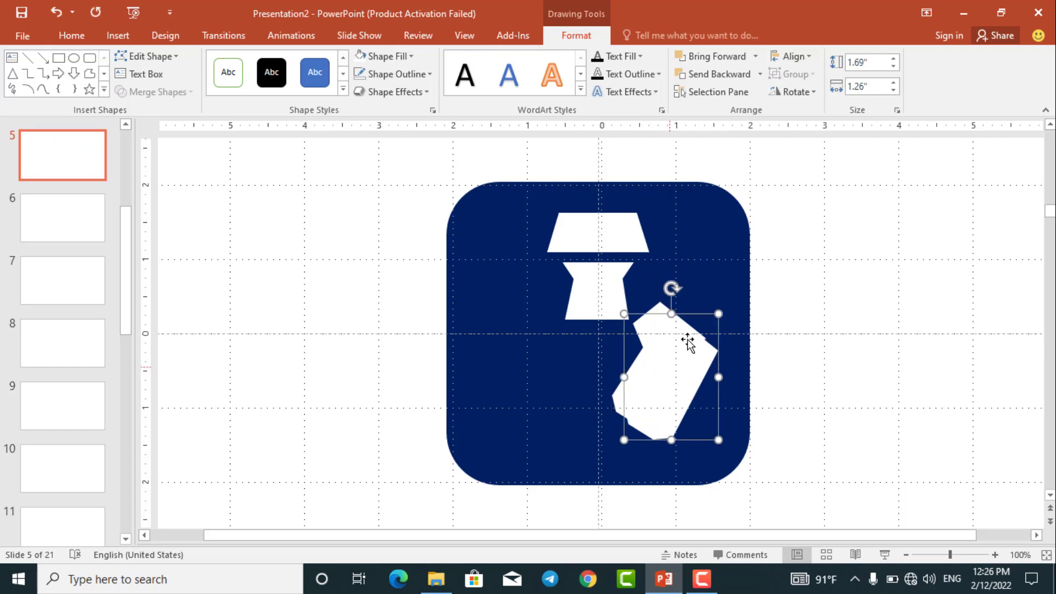
- Flip the duplicated leg vertically and move it to the left side of the blue square
left_click(815, 93)
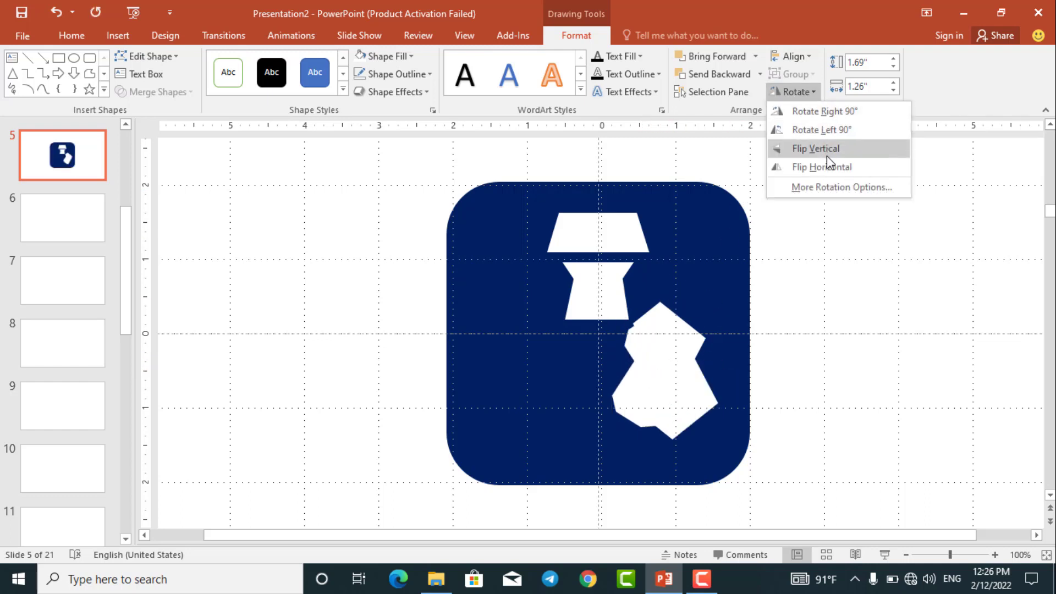
left_click(827, 155)
left_click(671, 373)
left_click_drag(672, 372, 546, 365)
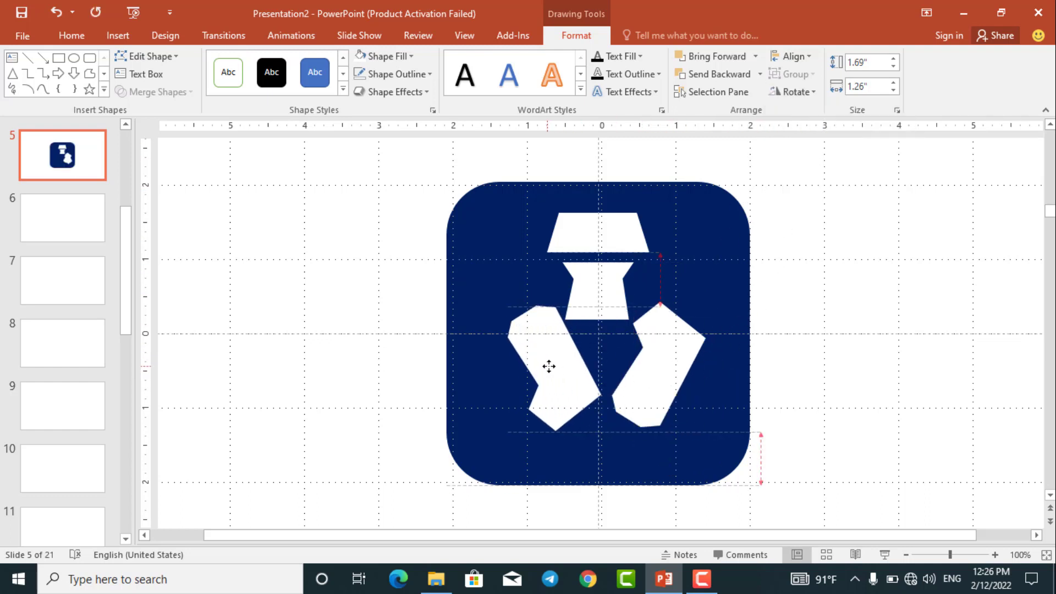
- Reverse the left leg's vertical flip and flip it horizontally so it mirrors the right leg
left_click(809, 92)
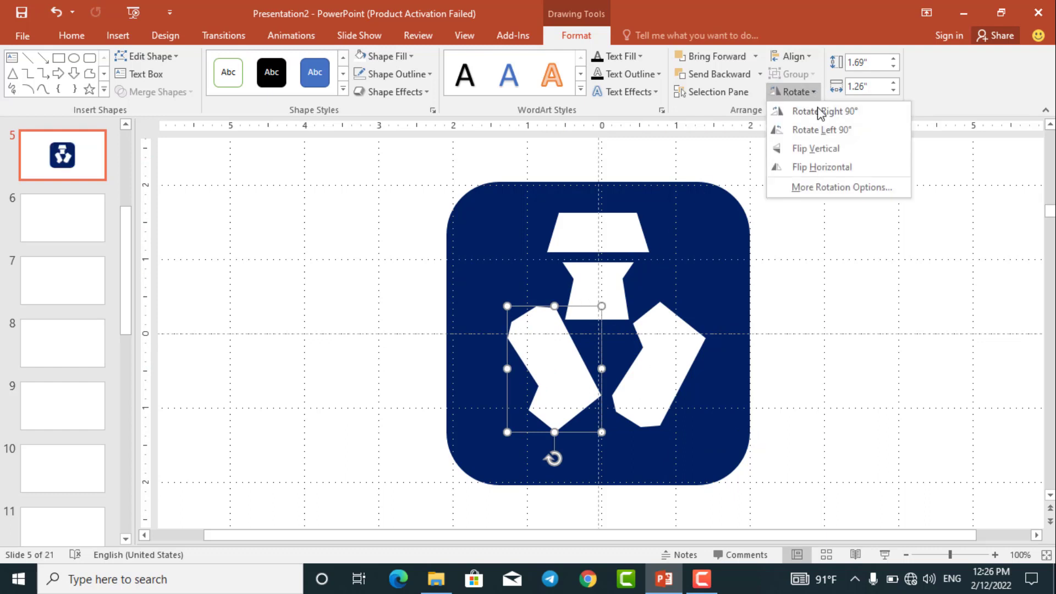
left_click(810, 149)
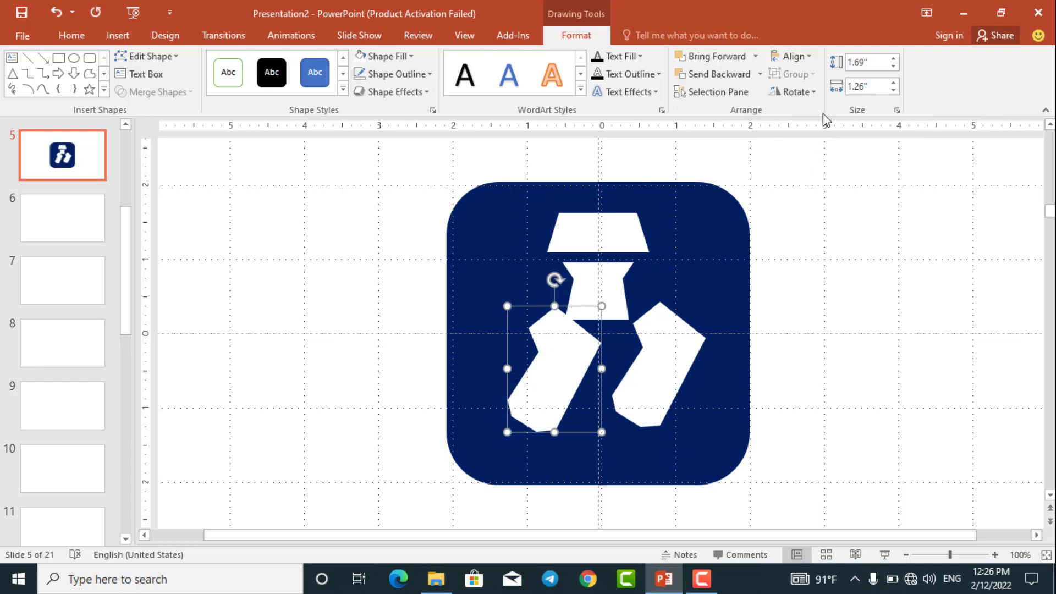
left_click(810, 92)
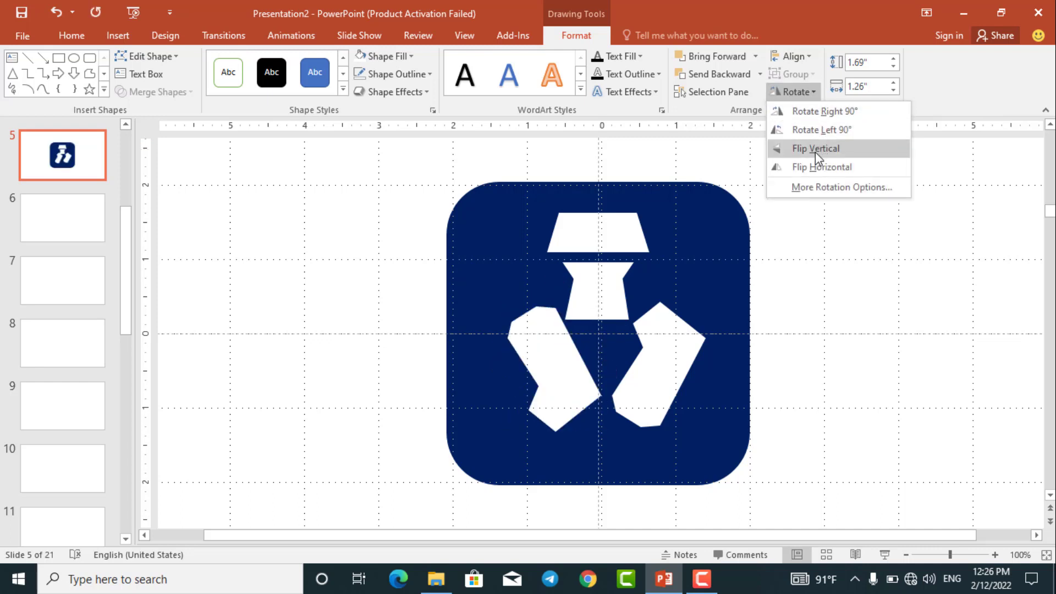
left_click(816, 167)
- Move both leg shapes up beside the neck, roughly level and symmetric about the vertical centre guide
left_click_drag(563, 394, 548, 383)
left_click_drag(642, 384, 642, 373)
key("ctrl+z")
key("ctrl+z")
key("ctrl+z")
key("ctrl+z")
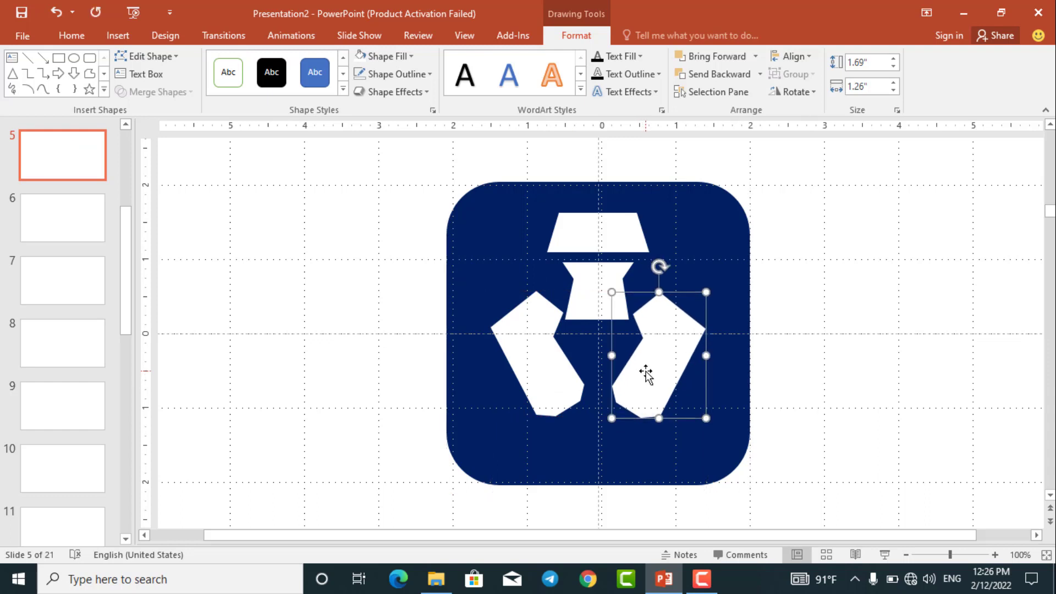
left_click(934, 453)
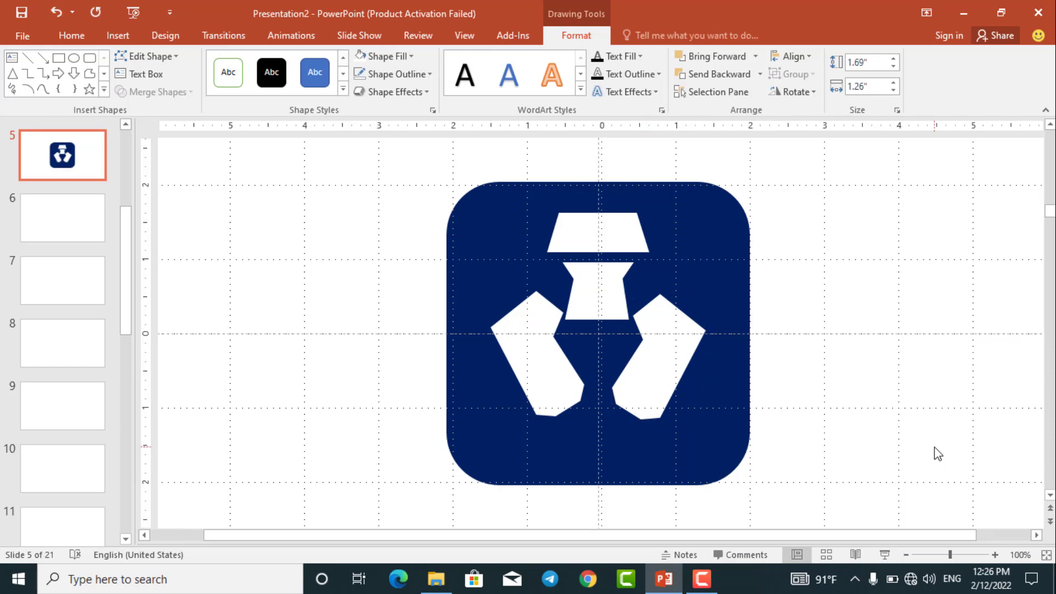
- Widen the white trapezoid on both sides and shift it and the neck shape slightly down
scroll(897, 437, "down", 3, "ctrl")
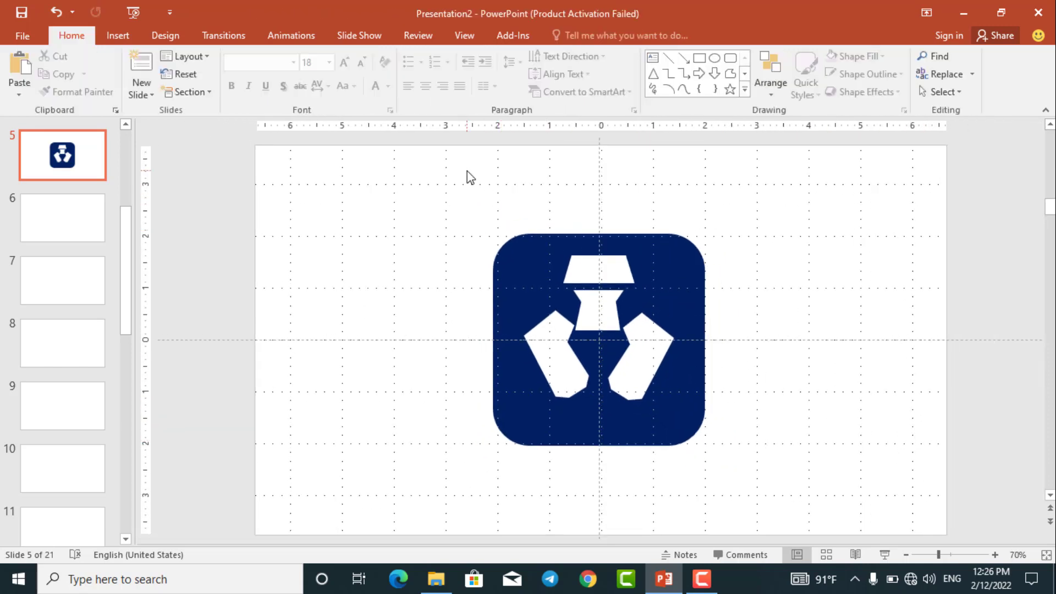
left_click_drag(455, 168, 579, 288)
left_click(607, 275)
mouse_move(635, 268)
left_mouse_down()
mouse_move(655, 269)
mouse_move(620, 269)
mouse_move(608, 304)
left_mouse_up()
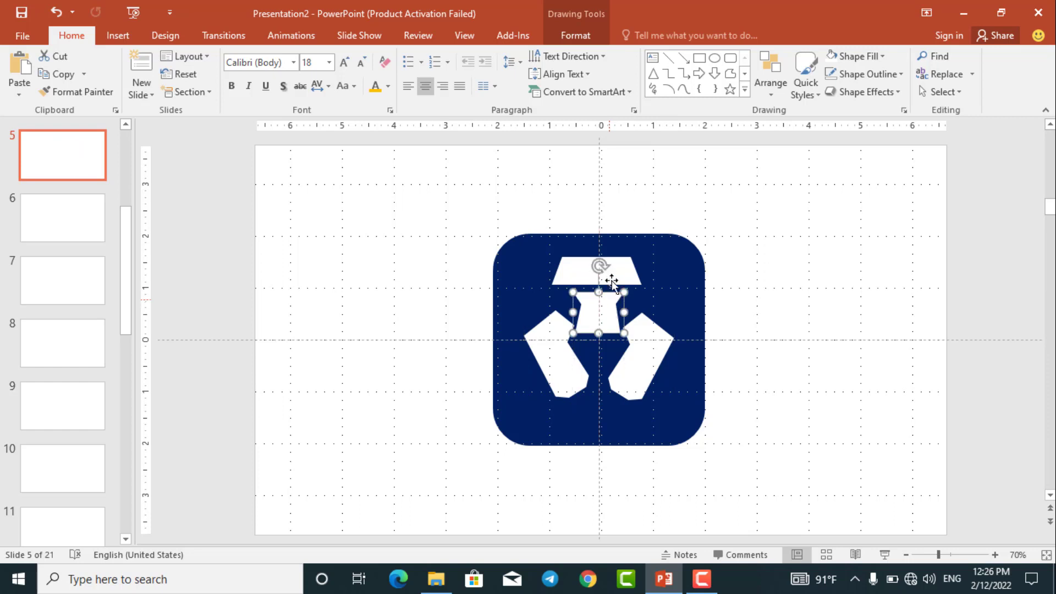
left_click(616, 273)
left_click_drag(555, 272, 551, 272)
left_click_drag(642, 272, 647, 272)
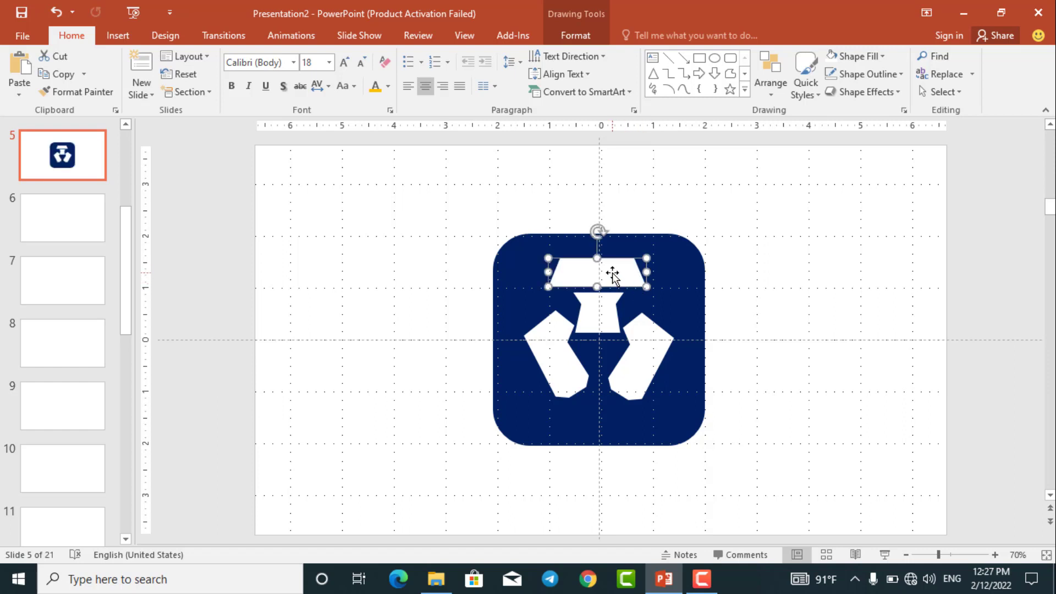
- Group the trapezoid, neck and both leg shapes, and place them slightly lower within the blue square
left_click(609, 305, "shift")
left_click(550, 346, "shift")
left_click(643, 357, "shift")
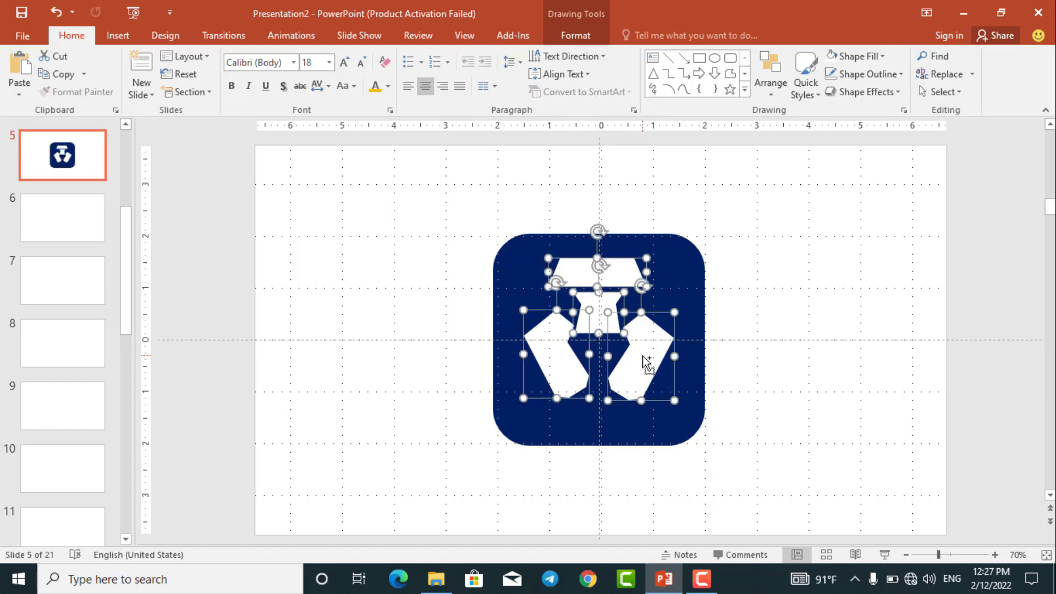
key("ctrl+g")
key("Escape")
left_click(643, 361)
- Shrink the blue rounded square slightly around the white symbol and group all the icon's shapes together
left_click(671, 261)
left_click_drag(708, 233, 672, 274)
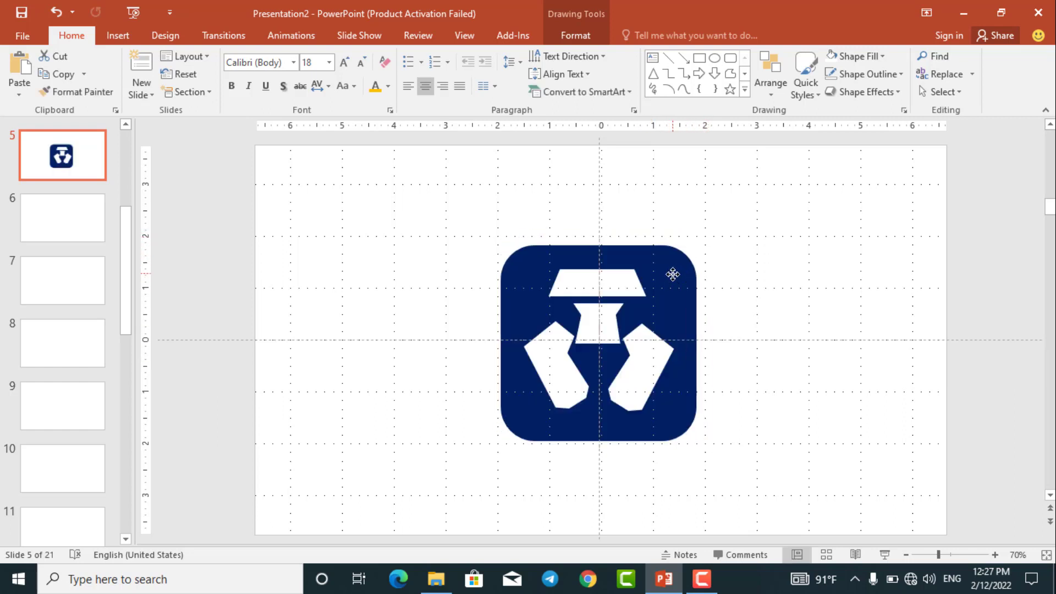
left_click(432, 201)
left_click_drag(433, 201, 787, 500)
key("ctrl+g")
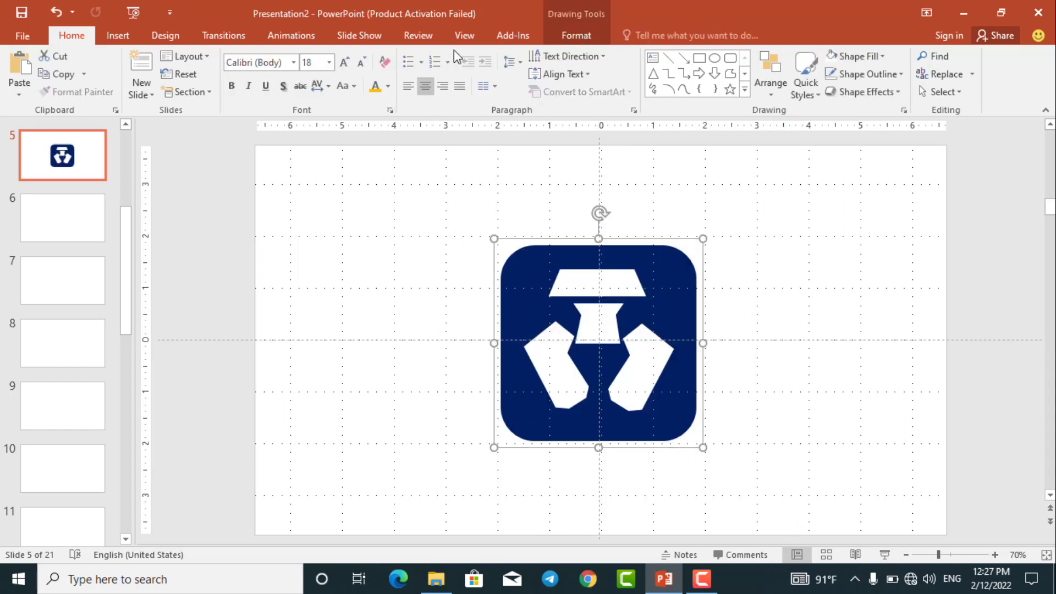
- Hide the slide's gridlines and deselect the icon
left_click(464, 36)
left_click(301, 74)
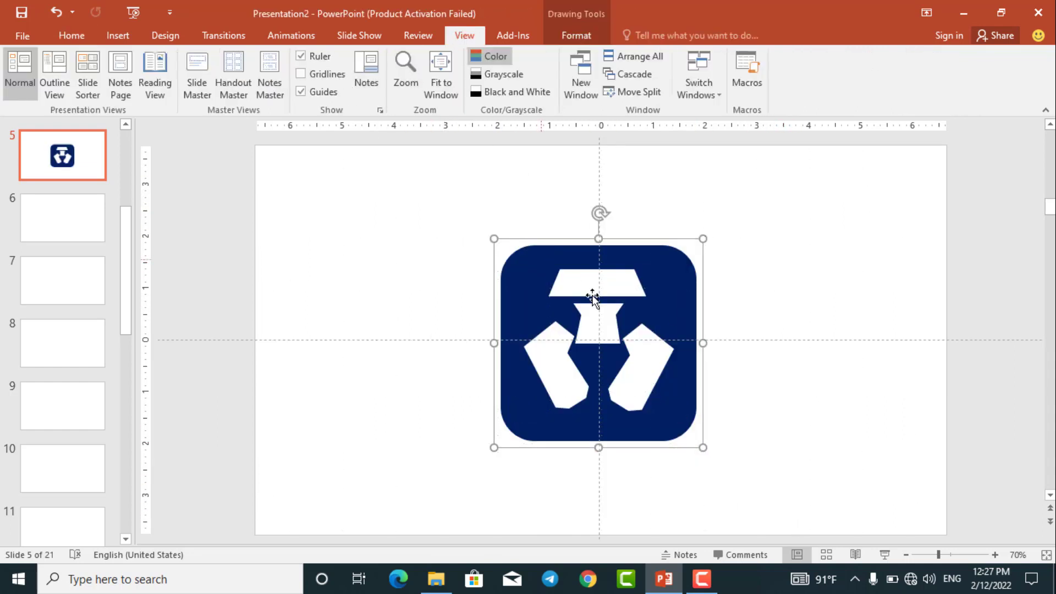
scroll(754, 358, "up", 3)
scroll(714, 332, "down", 3)
left_click(753, 408)
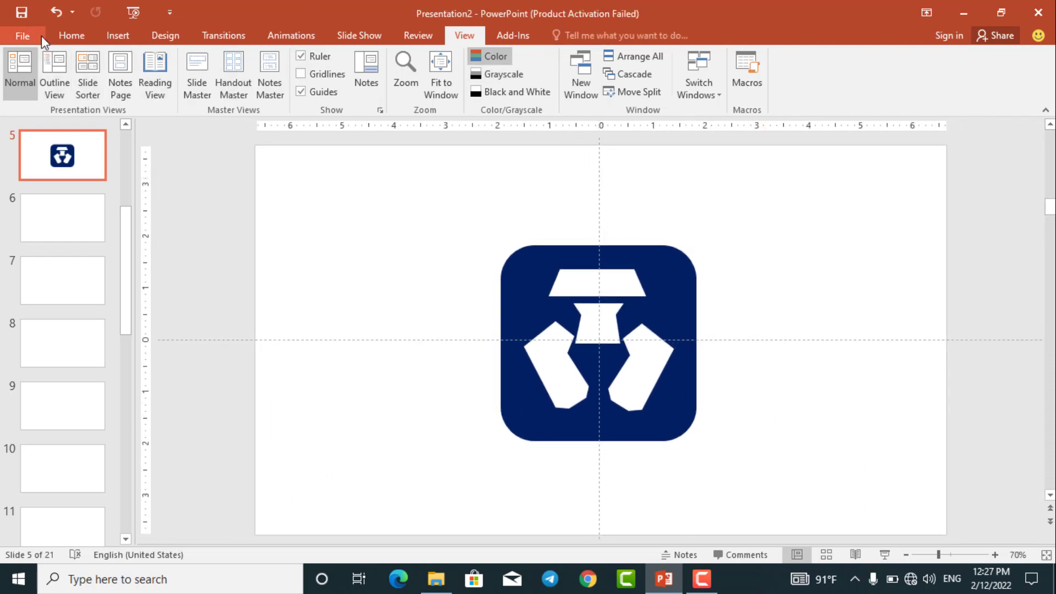
- Add a text box to the right of the icon reading "Crypto Icon" and select the box
left_click(72, 35)
left_click(653, 58)
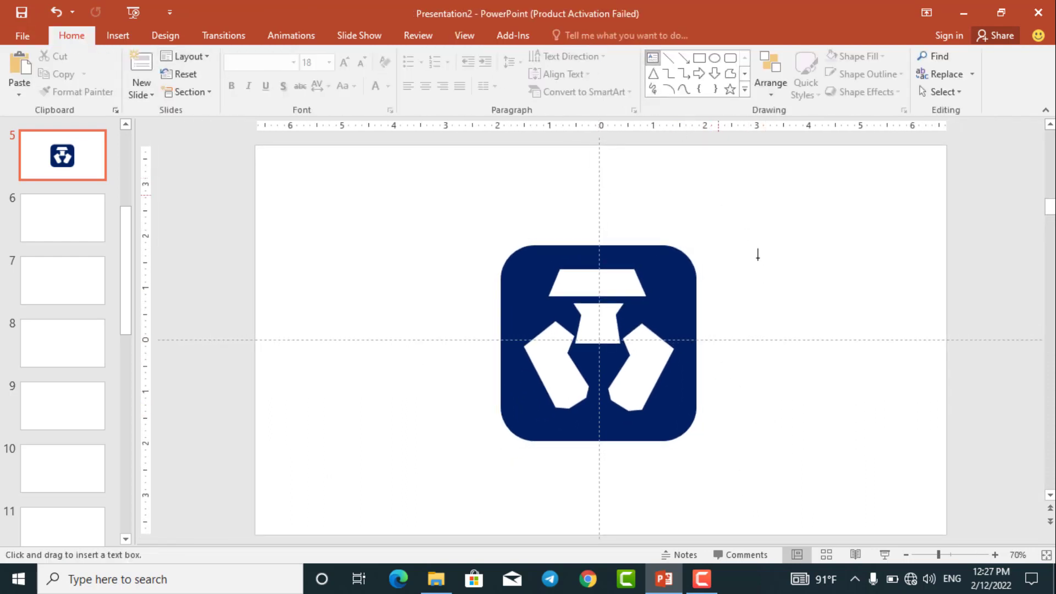
left_click(785, 262)
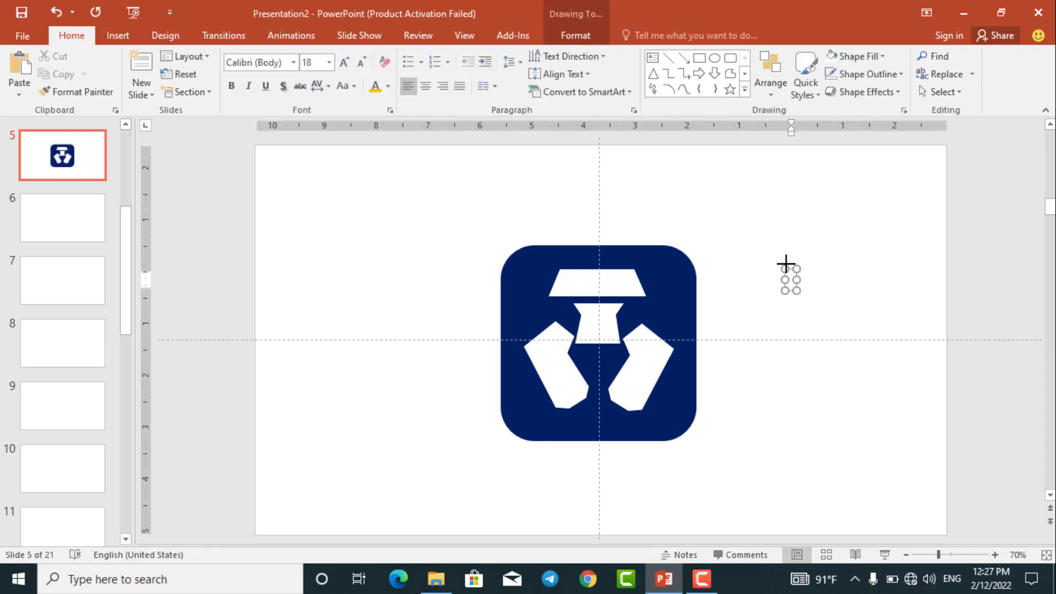
type("Ct")
key("BackSpace")
type("rypto")
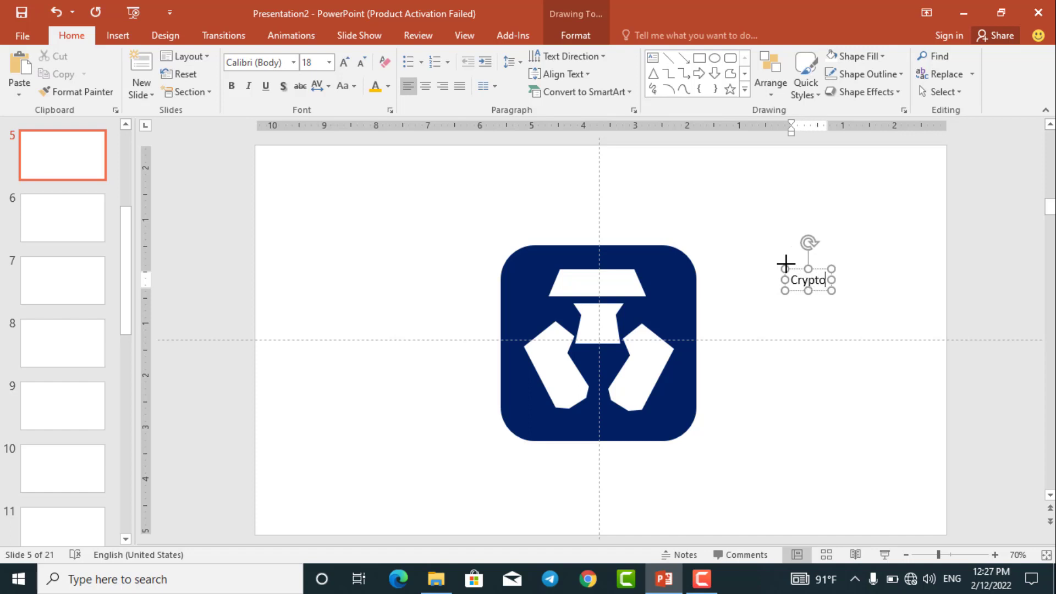
type(" Icon")
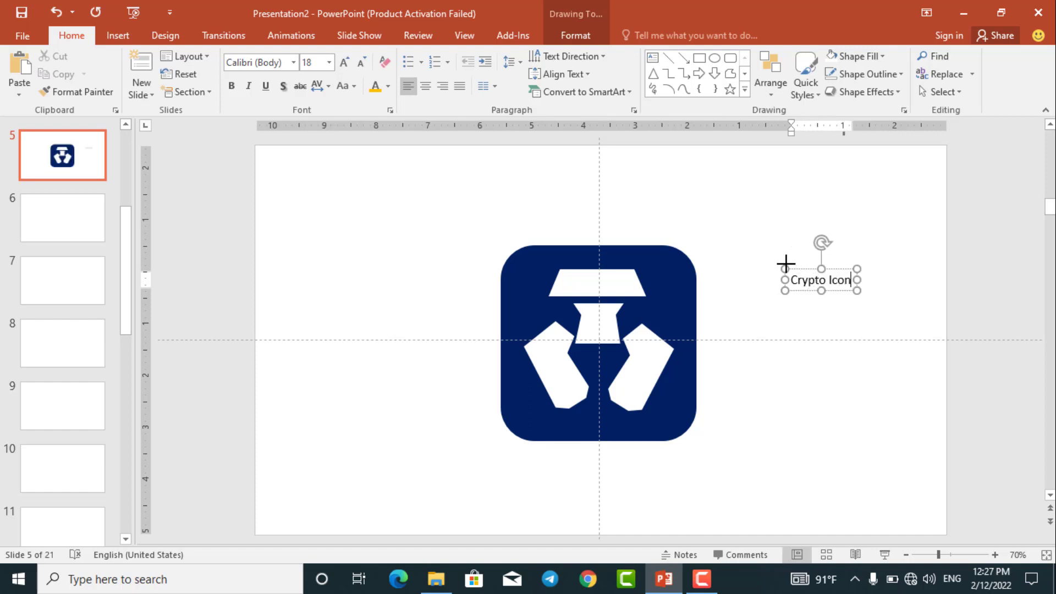
left_click(814, 293)
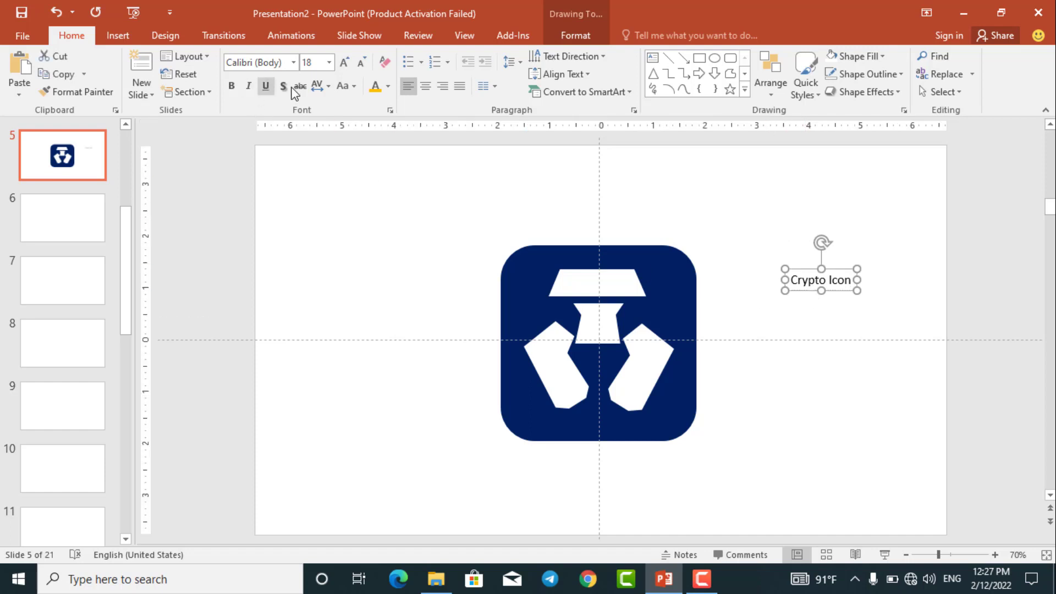
- Format the "Crypto Icon" label as standard orange, 48 pt, bold text with a text shadow
left_click(389, 87)
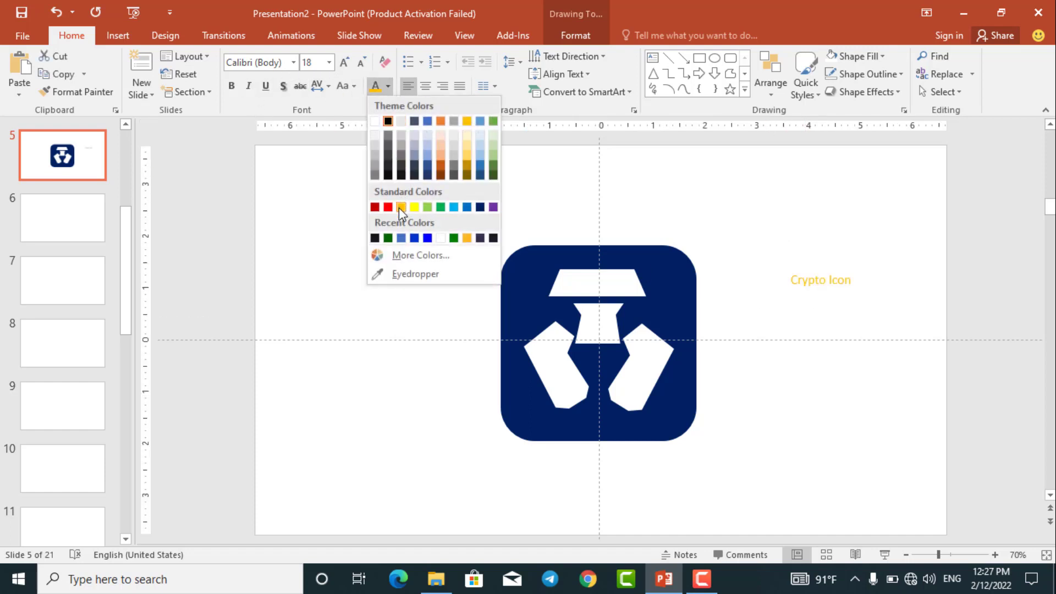
left_click(400, 207)
left_click(345, 63)
left_click(344, 63)
left_click(344, 63)
left_click(344, 62)
left_click(344, 63)
left_click(344, 63)
left_click(344, 63)
left_click(344, 63)
left_click(232, 86)
left_click(283, 87)
- Place the "Crypto Icon" label centred directly beneath the blue rounded square and group it with the icon
left_click_drag(807, 317, 532, 485)
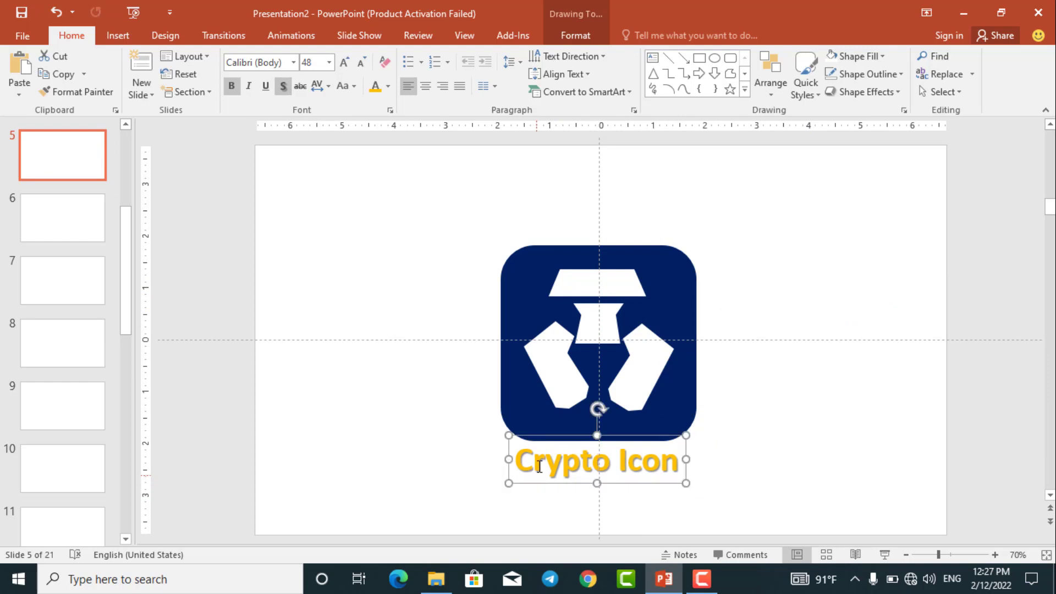
left_click(536, 432, "shift")
key("ctrl+g")
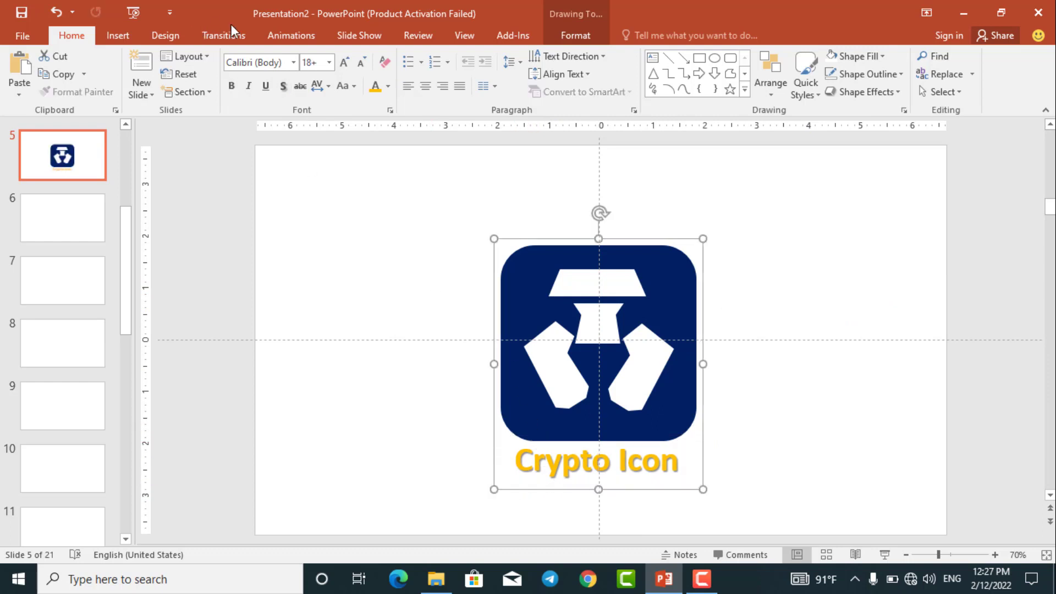
- Apply the Fly In animation to the grouped icon and label, and play it in a slide show from the current slide
left_click(223, 34)
left_click(292, 36)
left_click(269, 72)
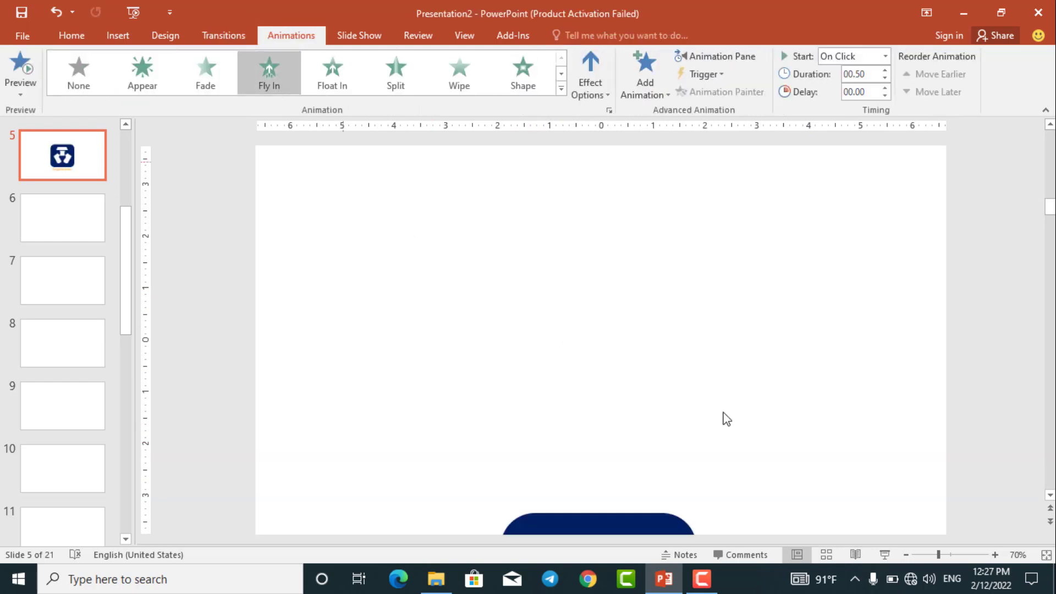
left_click(887, 553)
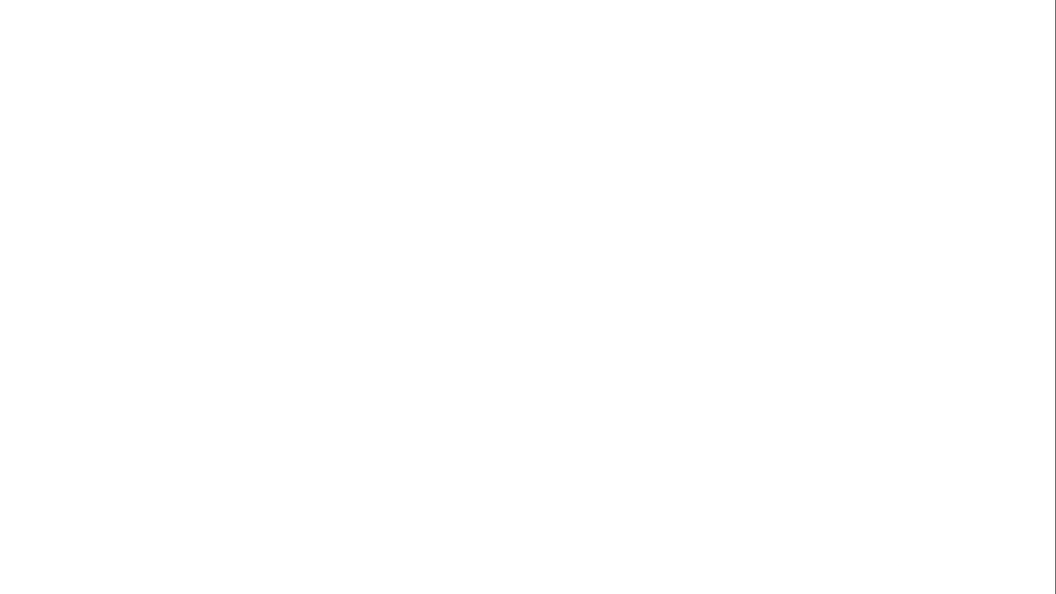
left_click(889, 553)
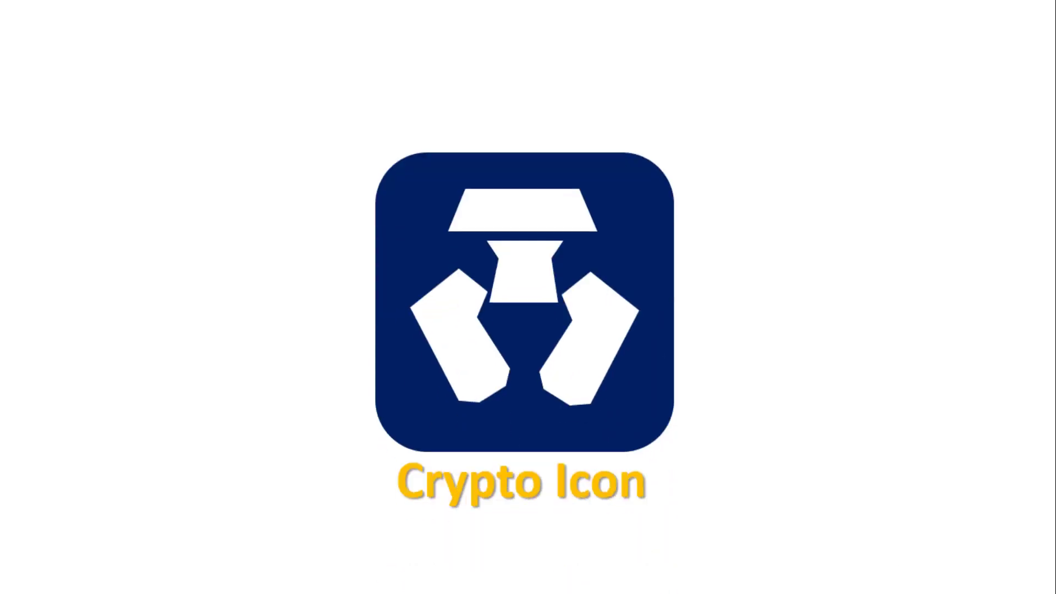